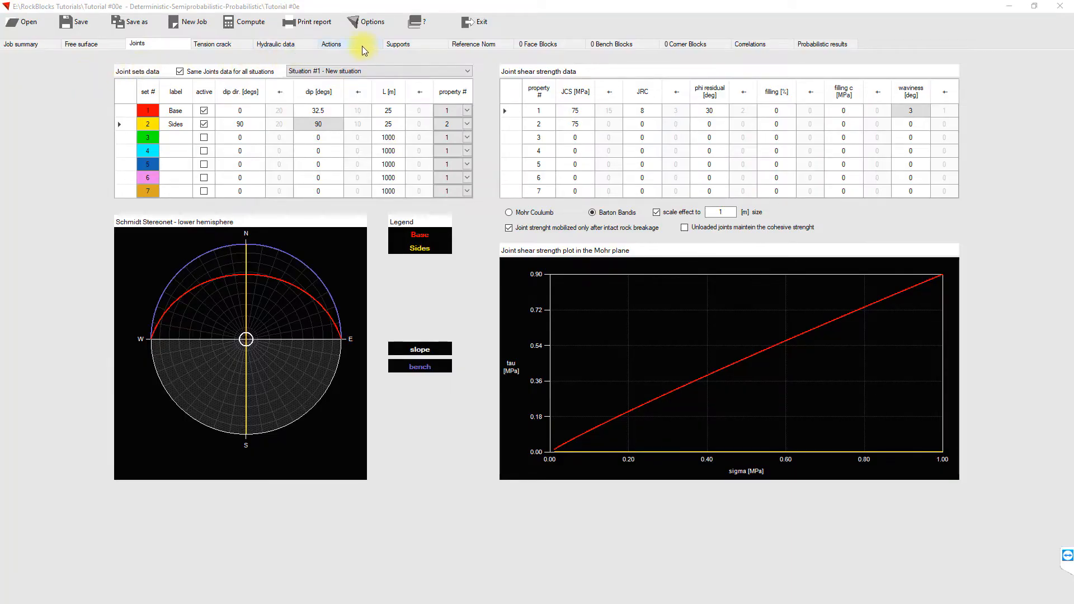
Review the rock and water unit weights, the variable external force and the reference norm settings.
click(364, 51)
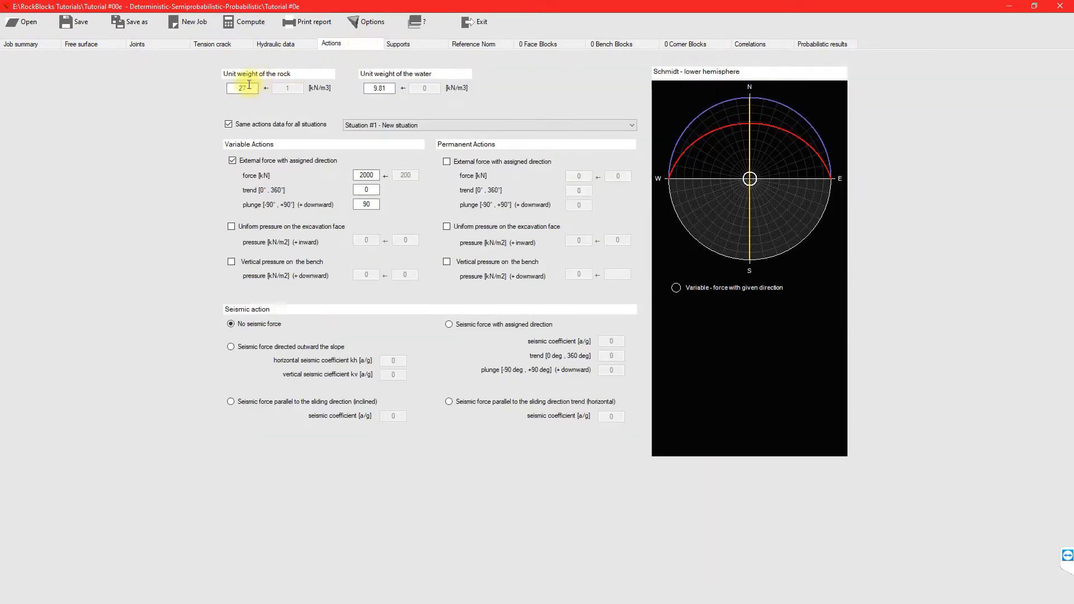
click(250, 87)
click(386, 90)
click(378, 177)
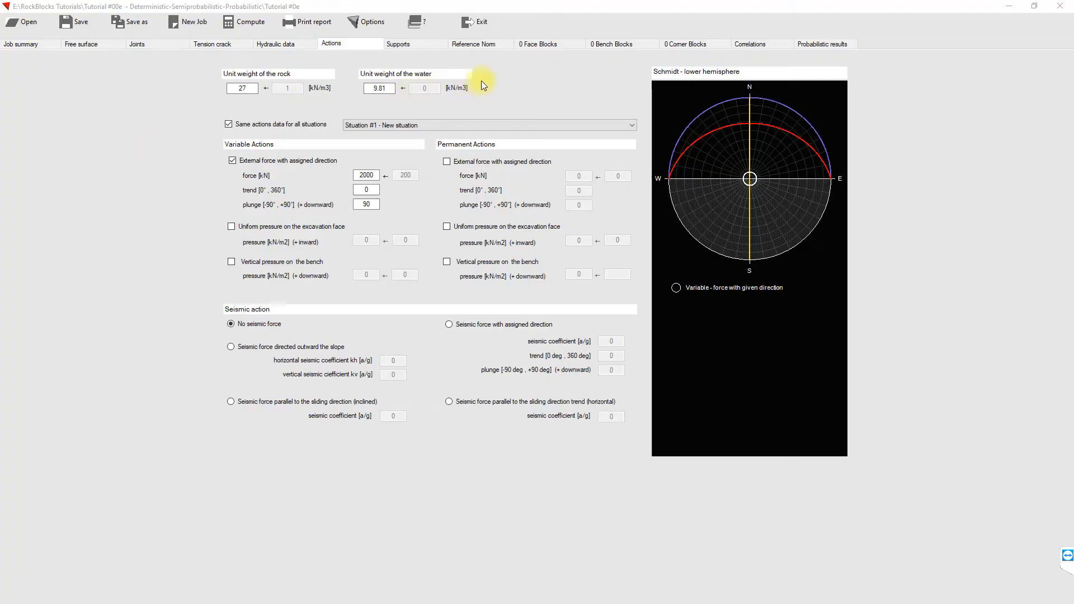
click(495, 45)
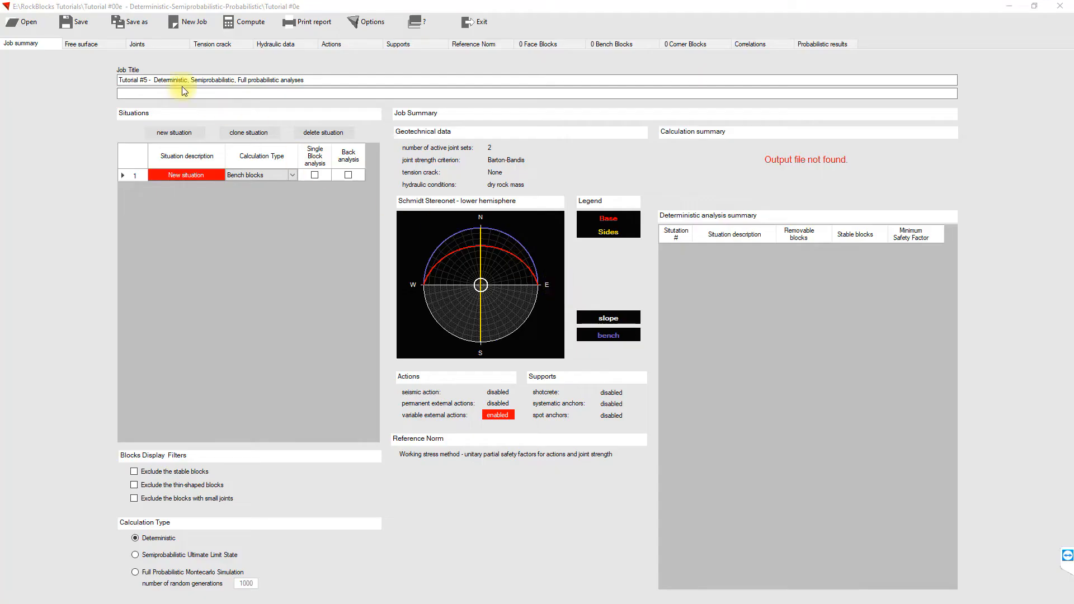
Examine the standard deviation fields of the joint sets, joint shear strength and actions in the deterministic setup.
click(149, 45)
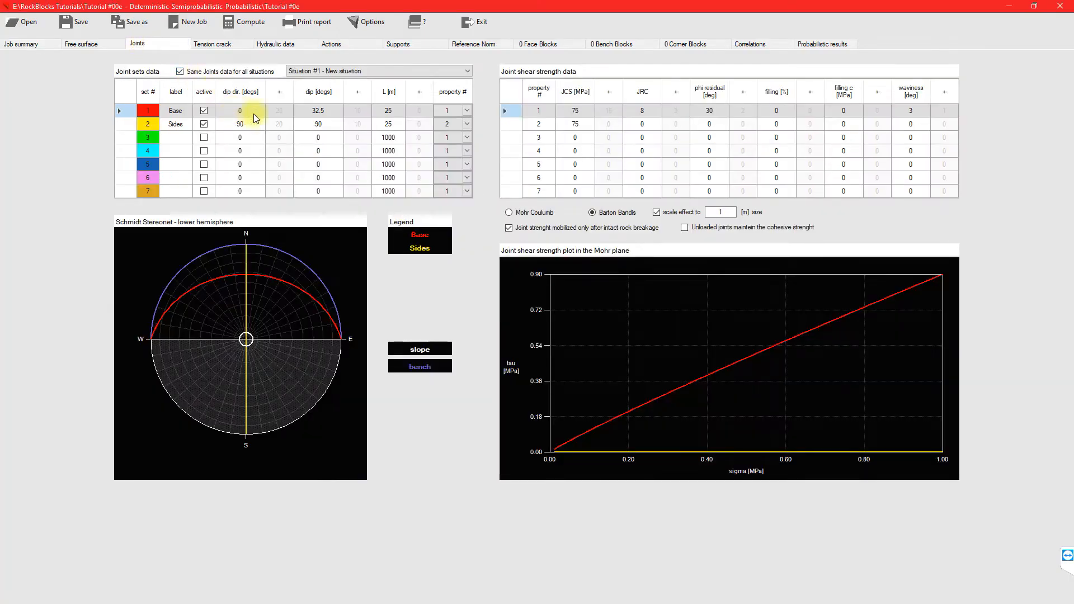
click(279, 117)
click(421, 123)
click(621, 110)
click(677, 111)
click(743, 111)
click(944, 110)
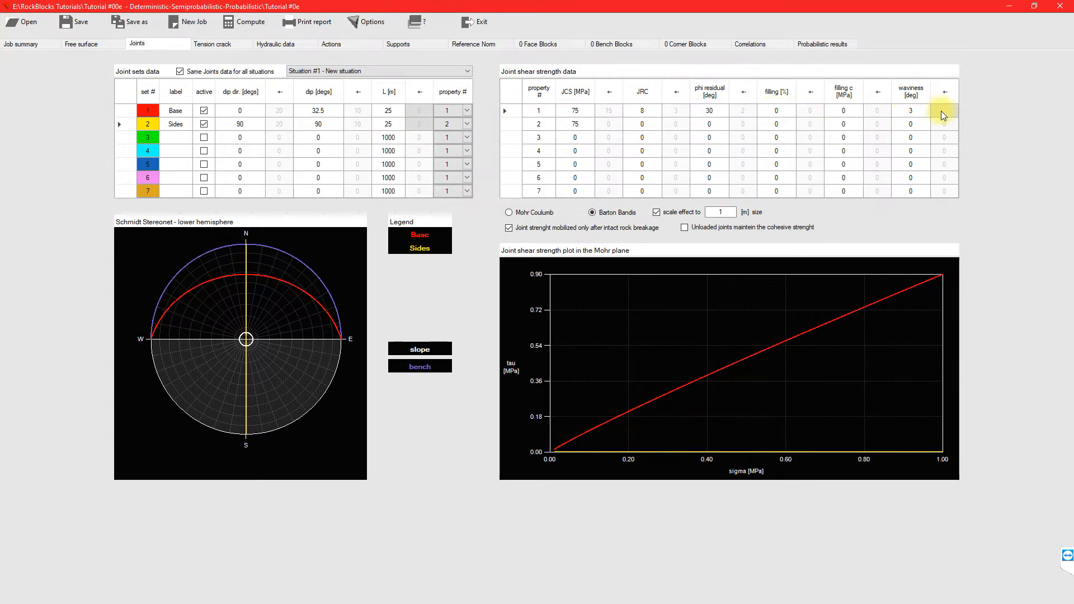
click(360, 44)
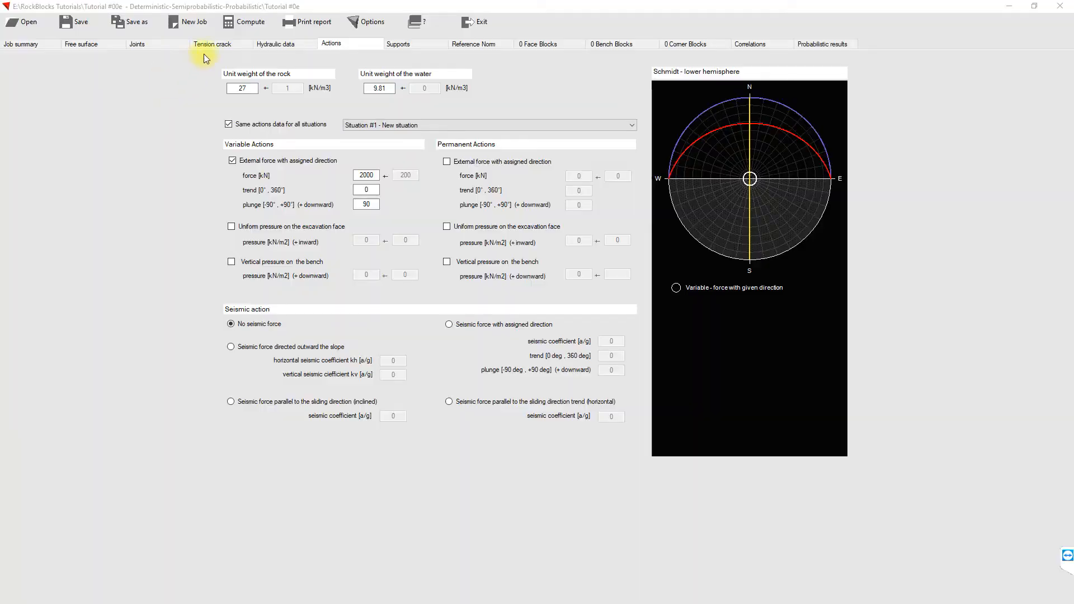
Compute the deterministic analysis and open the bench block results.
click(248, 22)
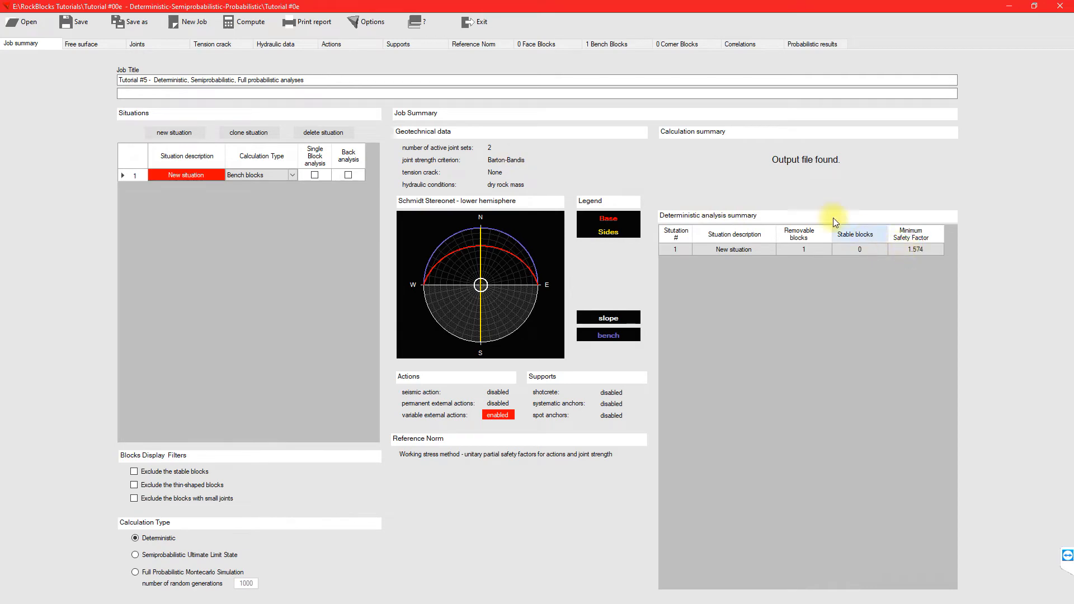
click(615, 44)
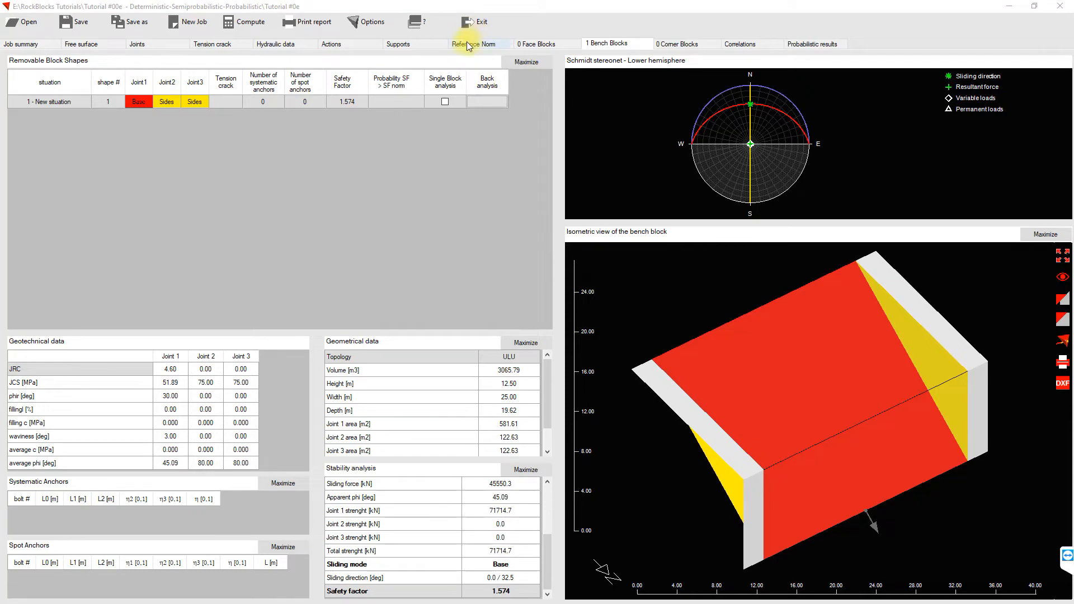
Check the reference norm, change the calculation type to Semiprobabilistic Ultimate Limit State and save the job.
click(467, 45)
click(28, 43)
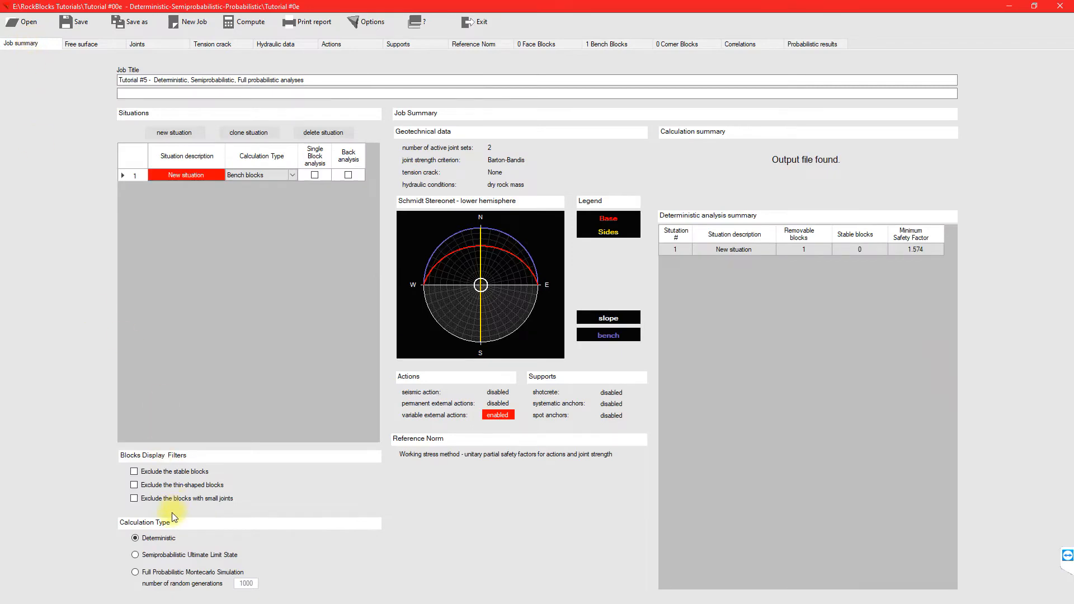
click(137, 555)
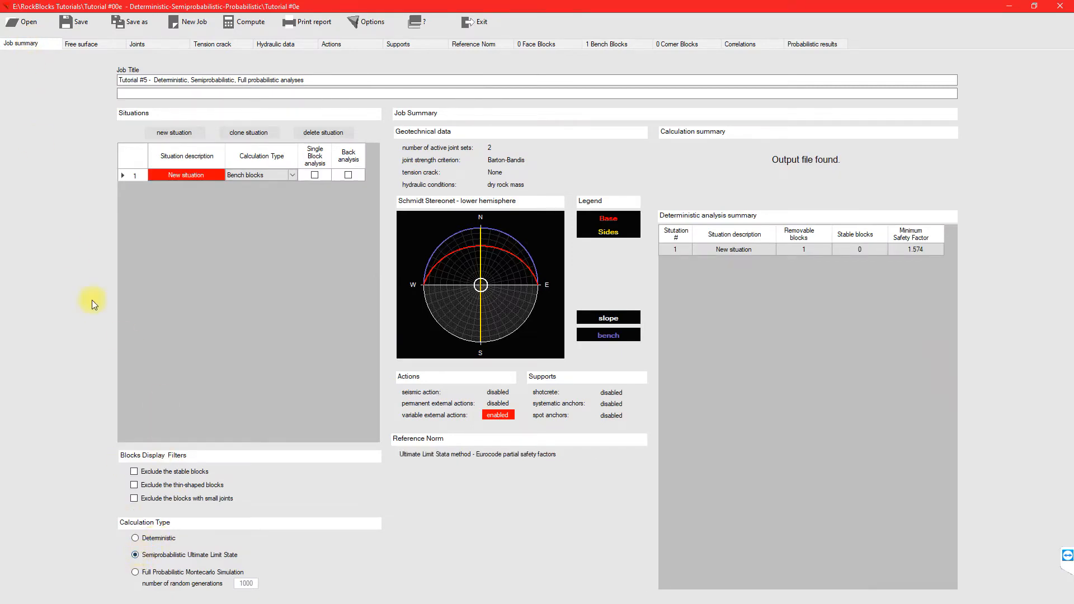
click(77, 20)
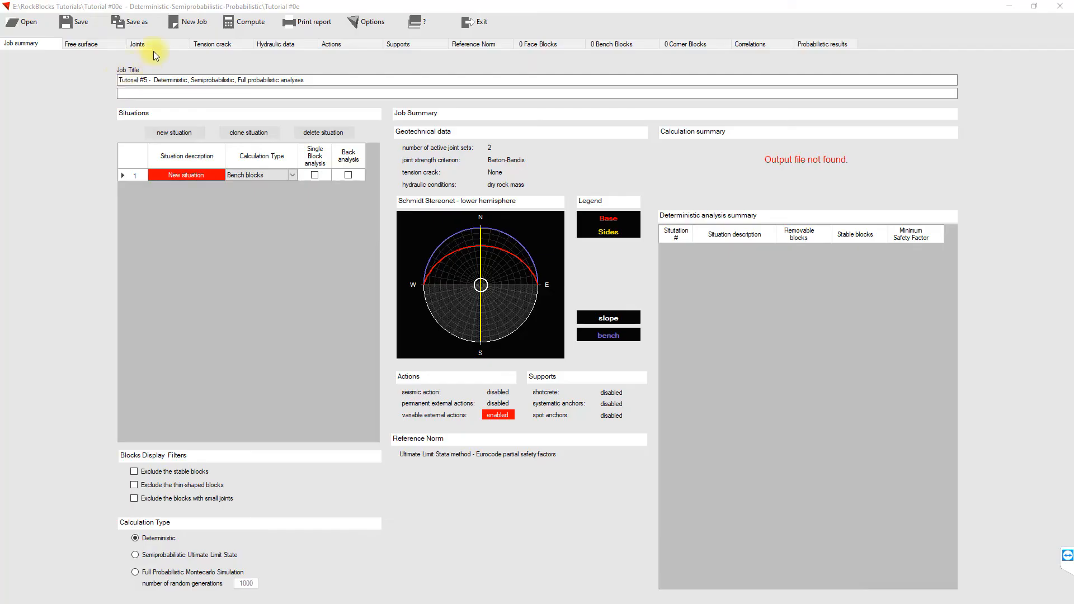
Examine the mean values and standard deviations of the shear strength parameters for joint property 1, from JCS to waviness.
click(158, 42)
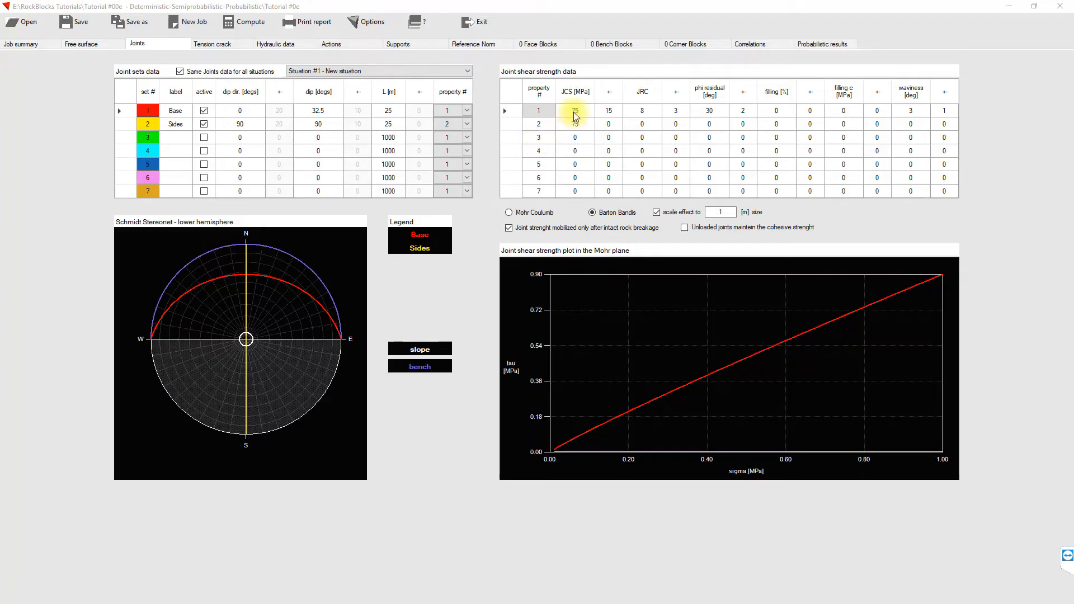
key(Right)
key(Right)
key(Right)
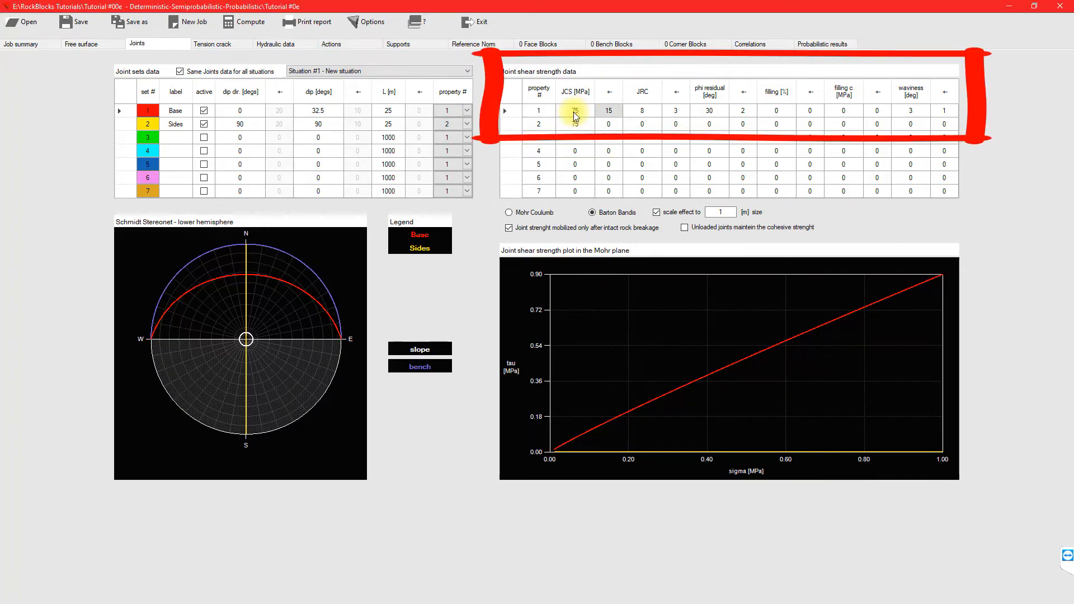
key(Right)
key(Right)
key(Right)
key(Right)
key(Right)
key(Right)
key(Right)
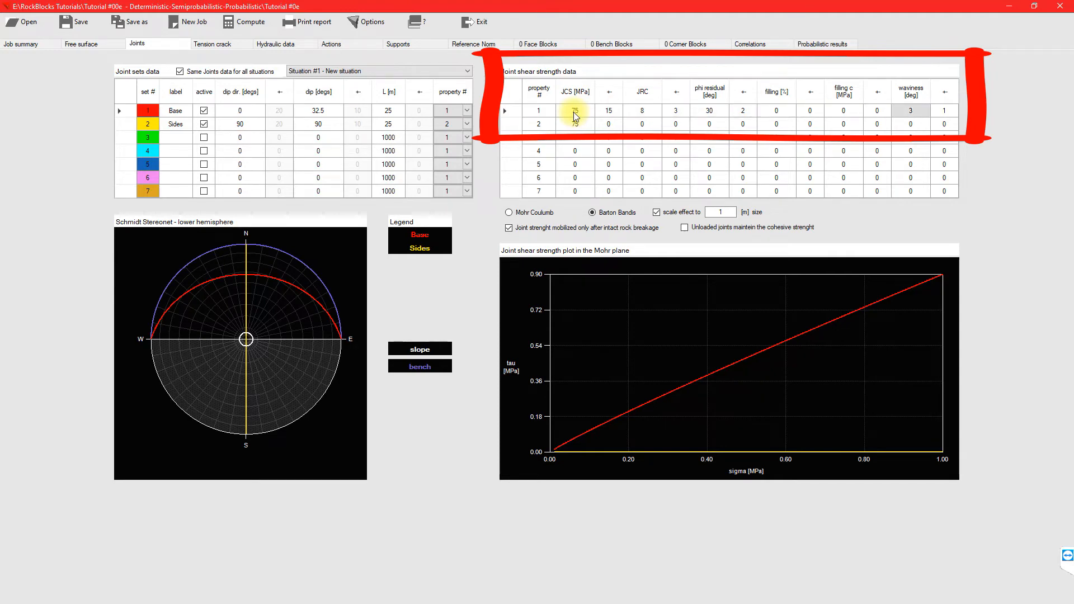
key(Right)
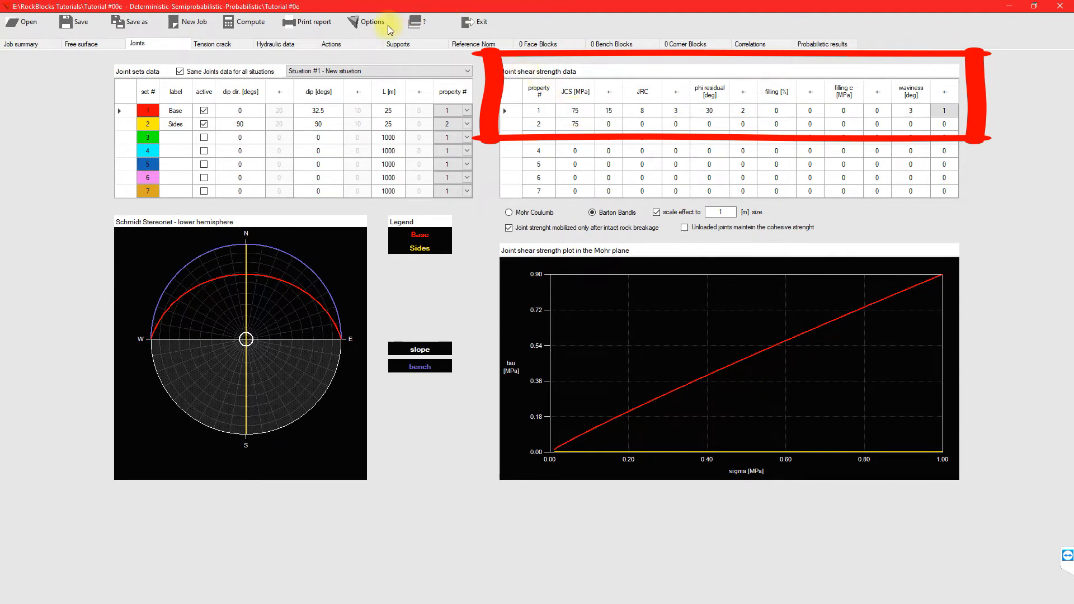
Review the standard deviations of the rock unit weight and the variable external force.
click(354, 43)
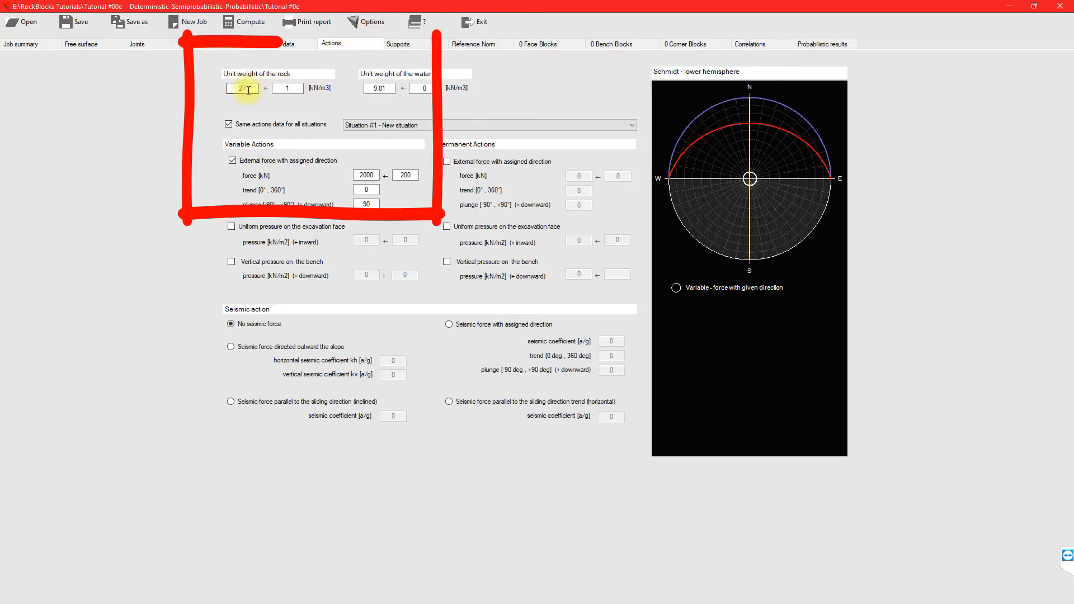
click(287, 88)
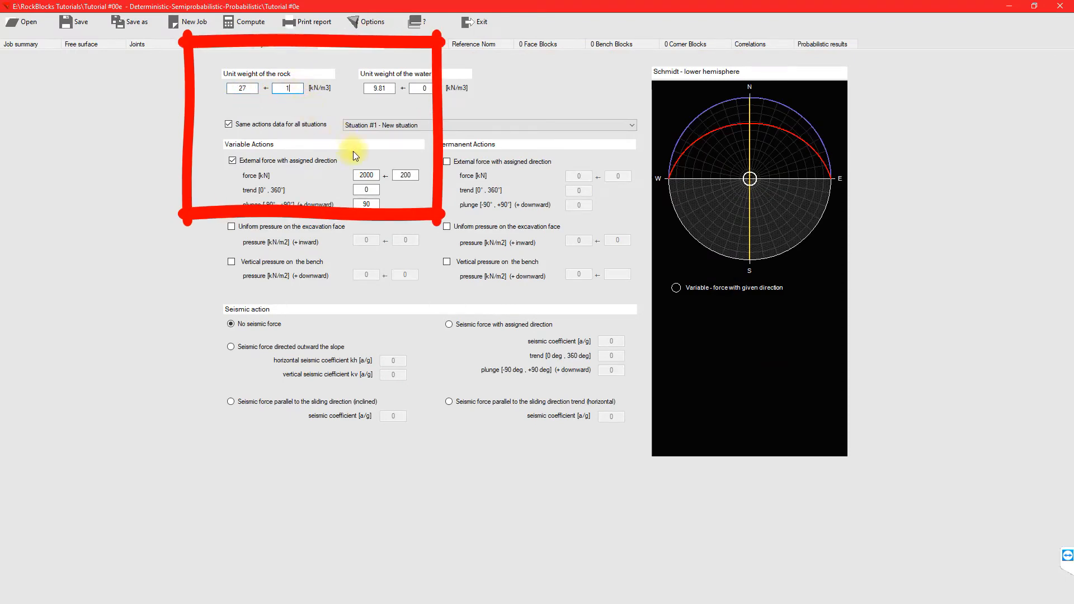
click(368, 175)
click(410, 175)
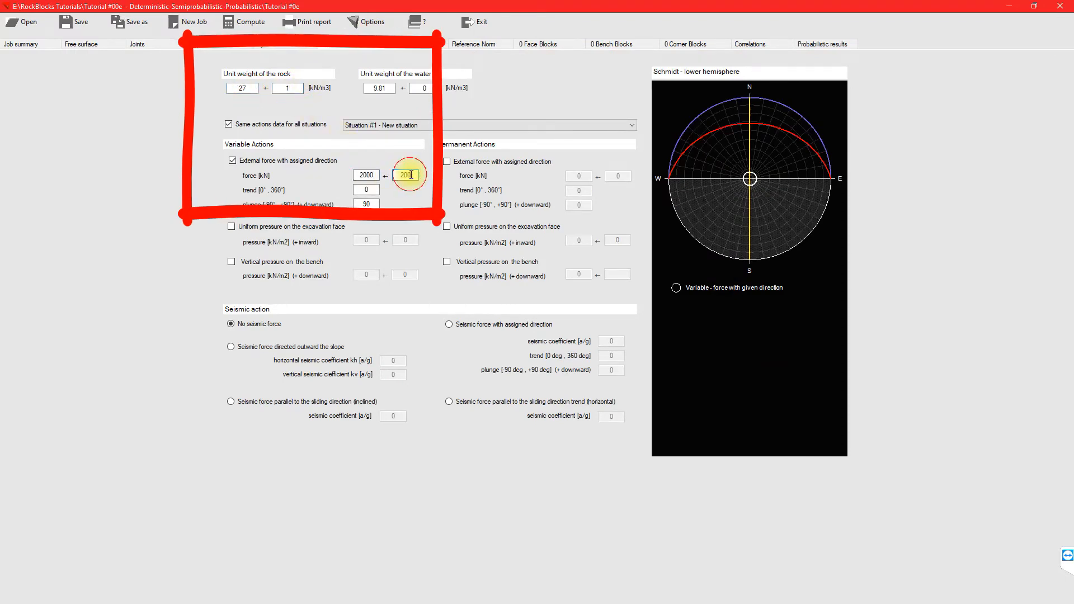